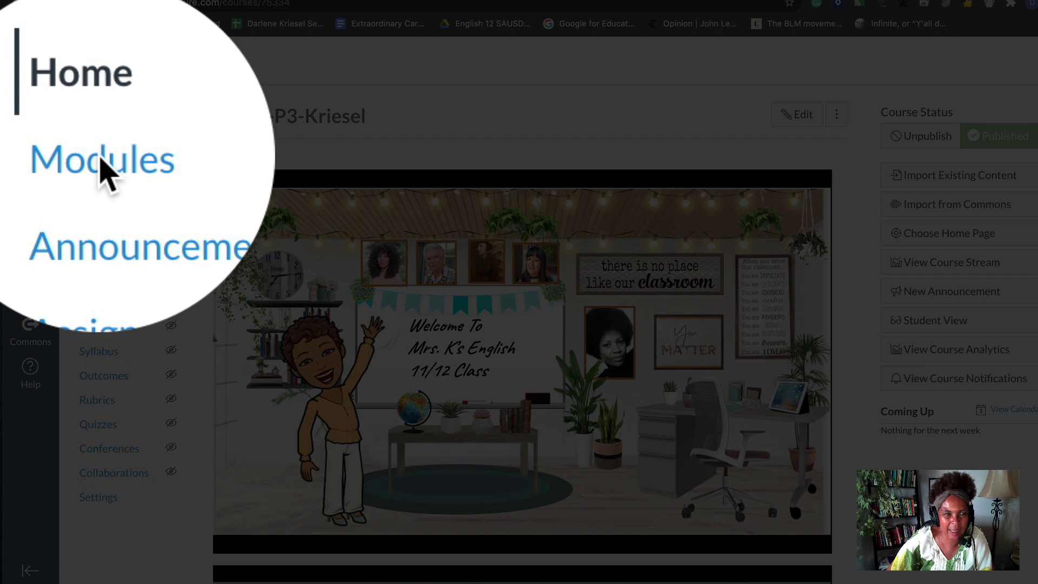
# Open the Modules page and review the Course Overview, Week 1, Week 2 and Week 3 modules.
pyautogui.click(103, 165)
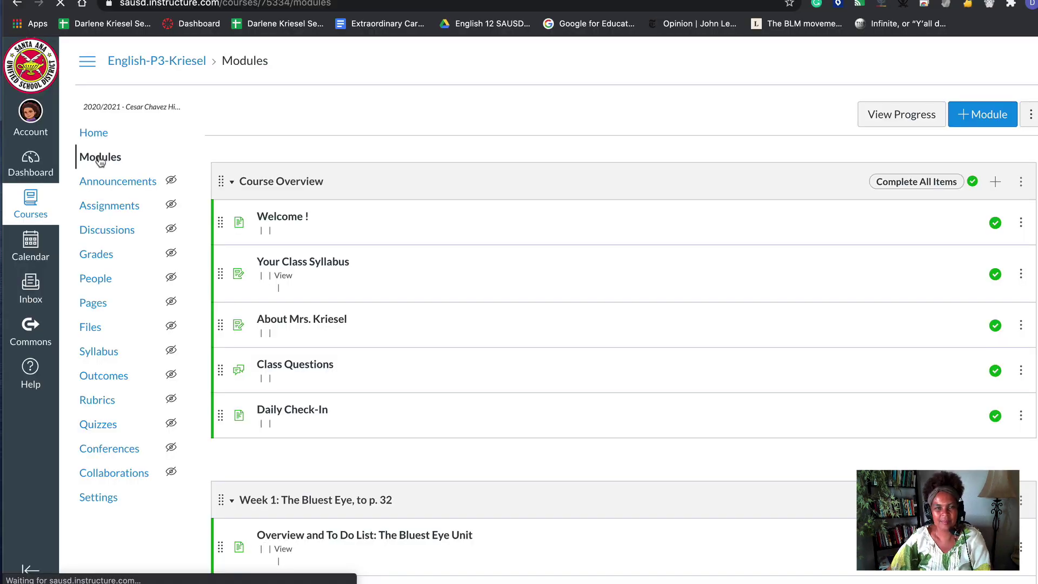
pyautogui.scroll(-10, 344, 361)
pyautogui.scroll(9, 347, 365)
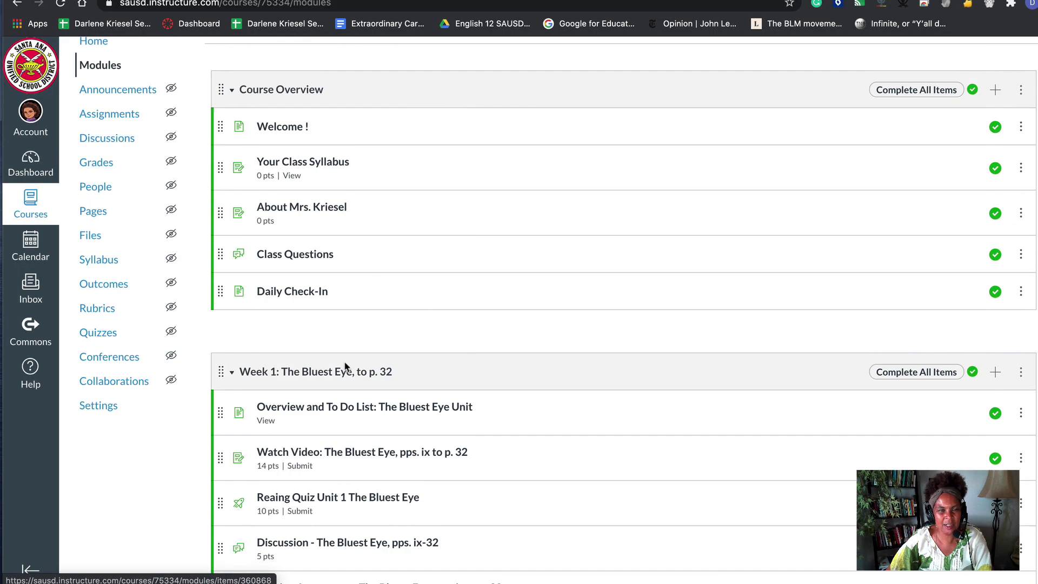
pyautogui.scroll(-4, 293, 386)
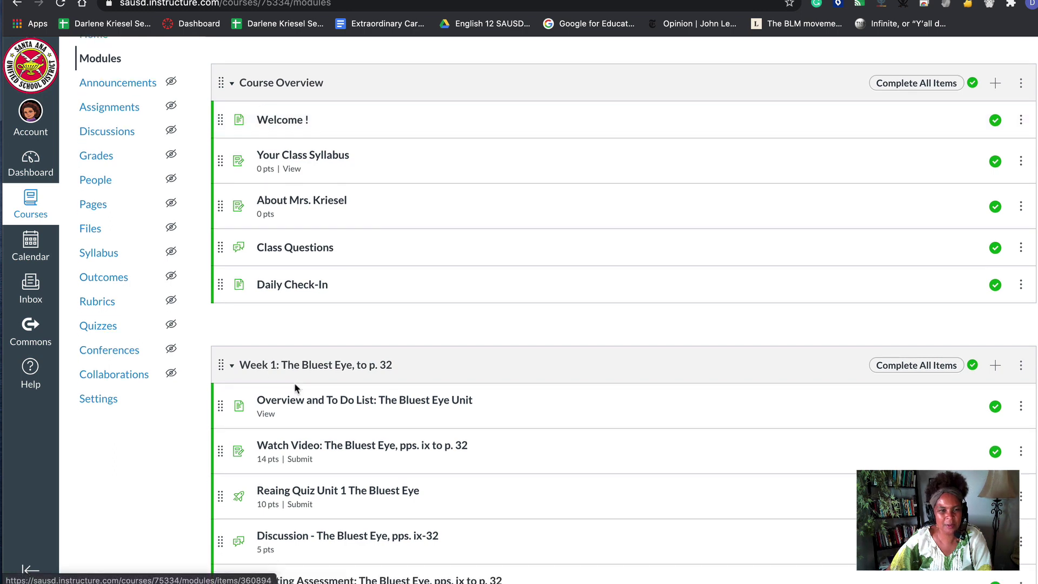
pyautogui.scroll(-8, 295, 387)
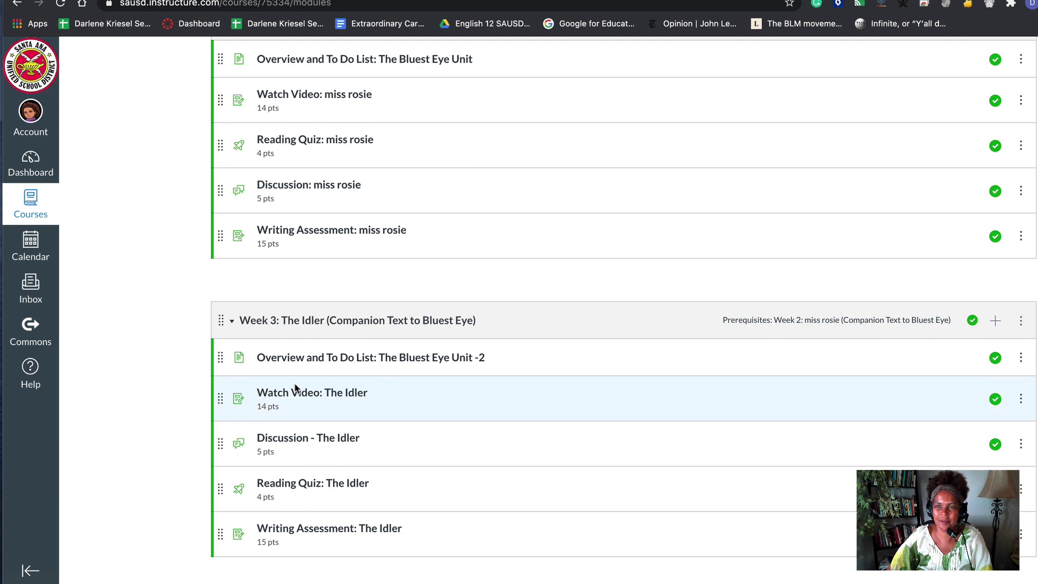
pyautogui.scroll(-1, 472, 366)
pyautogui.scroll(6, 472, 366)
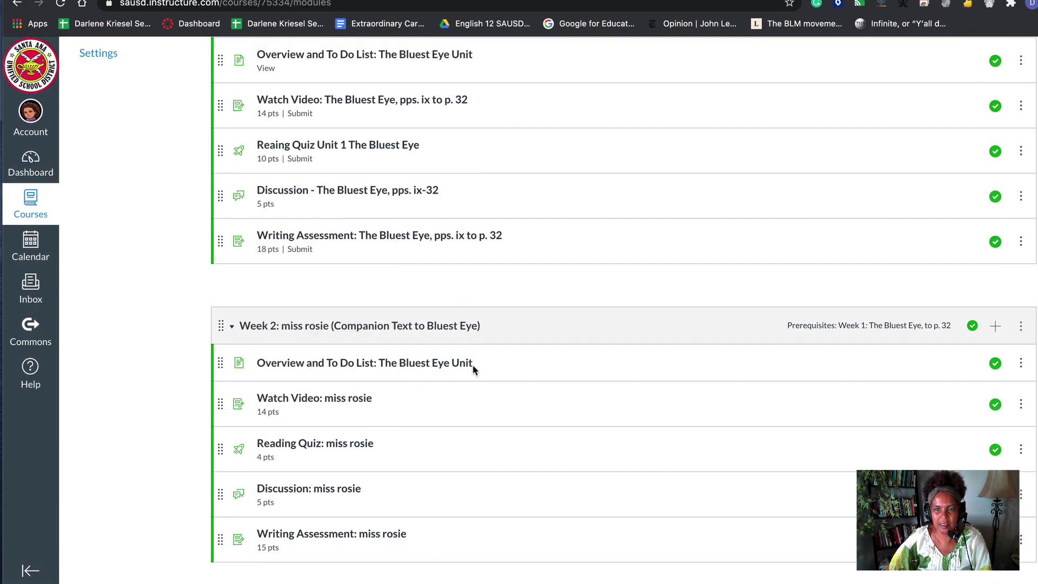
pyautogui.scroll(5, 472, 368)
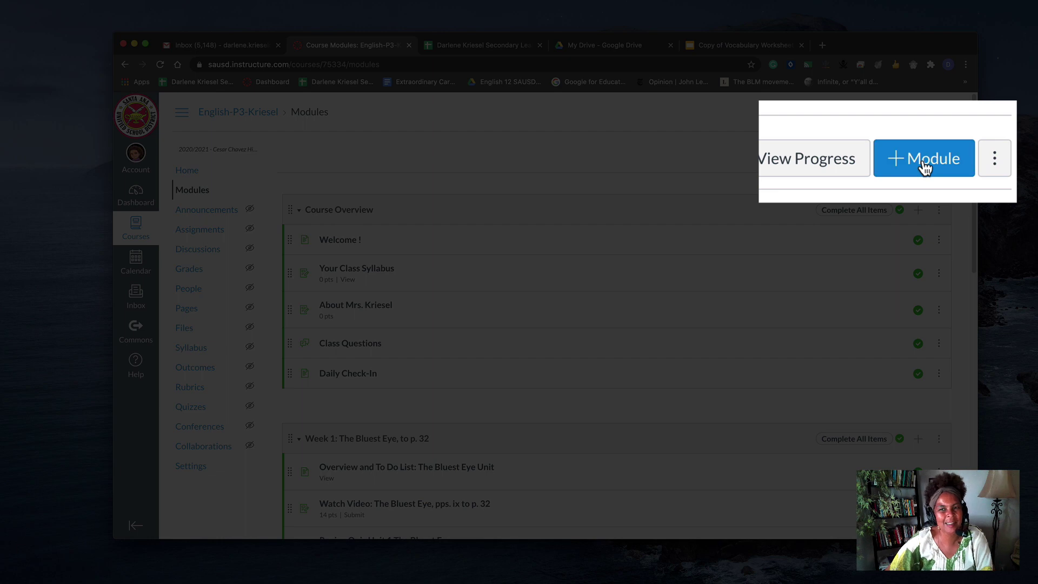
# Create an empty module named 'Test Module' at the bottom of the Modules list.
pyautogui.click(926, 167)
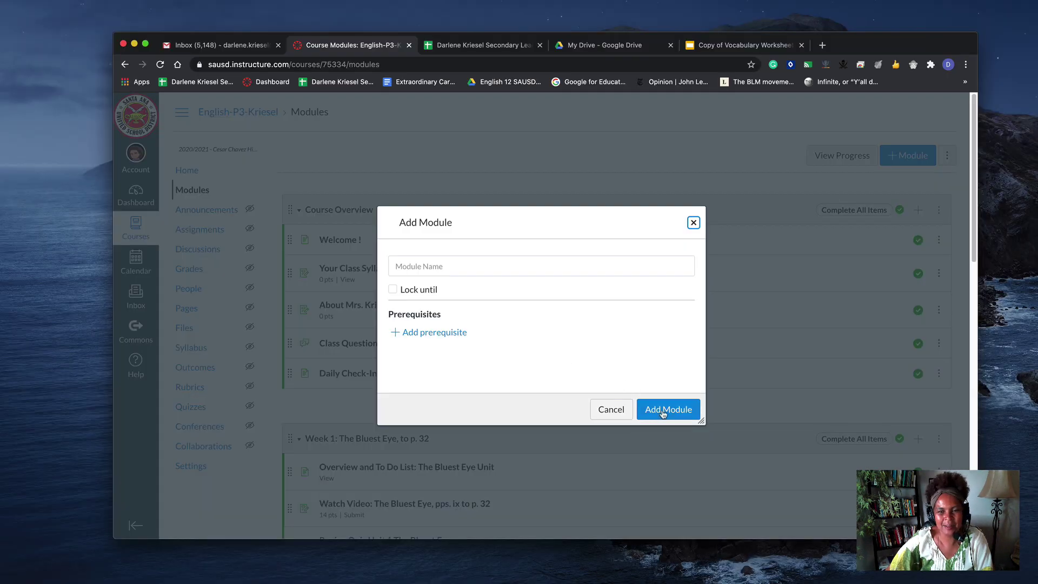
pyautogui.click(662, 412)
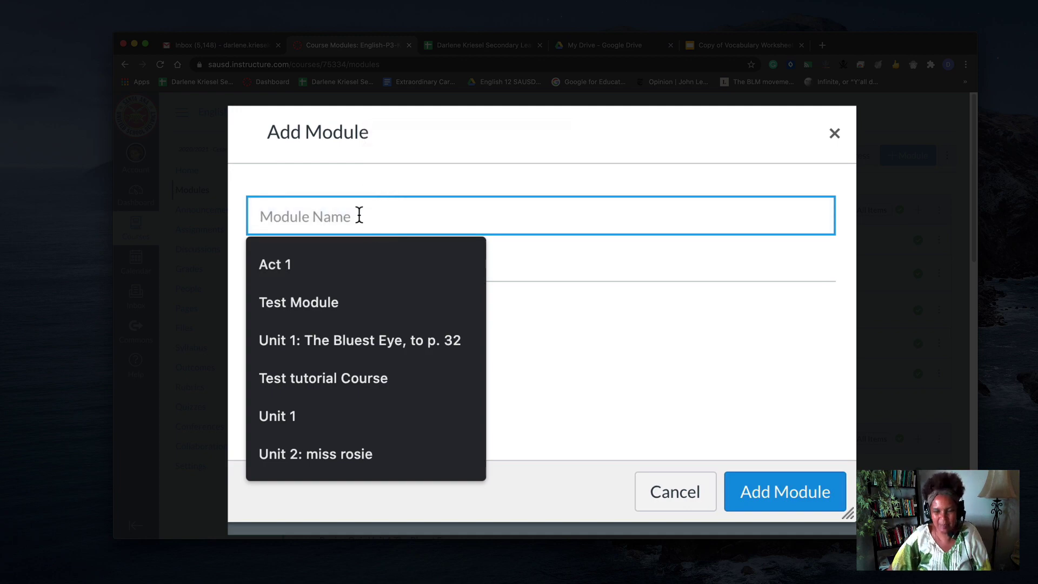
pyautogui.click(298, 302)
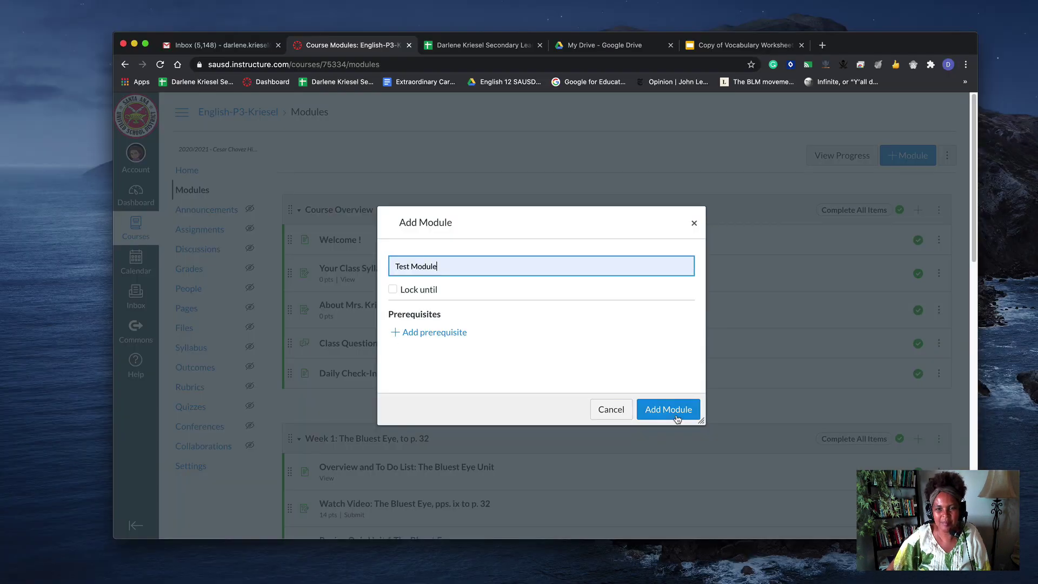
pyautogui.click(675, 411)
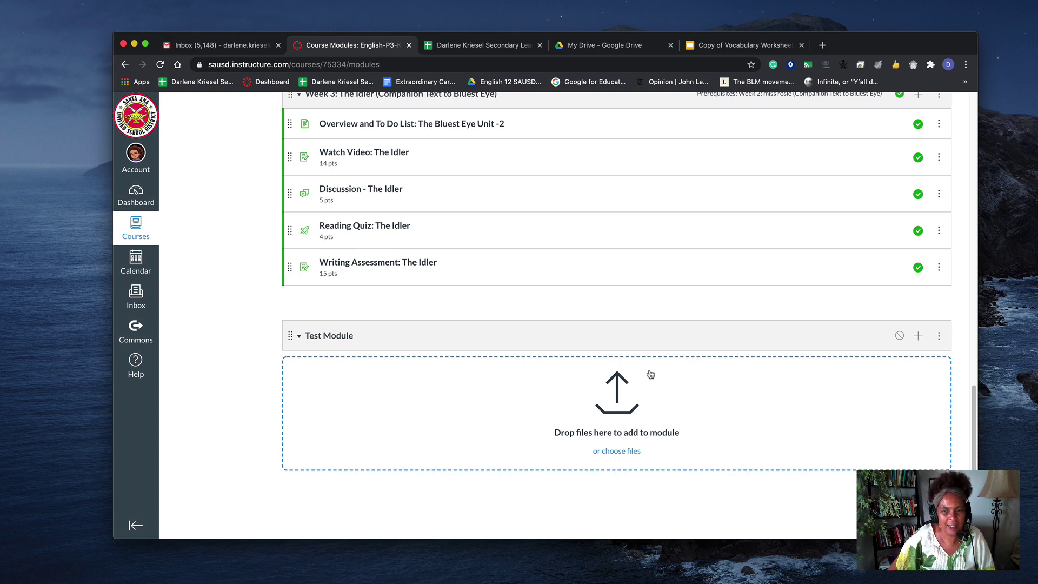
pyautogui.scroll(15, 625, 338)
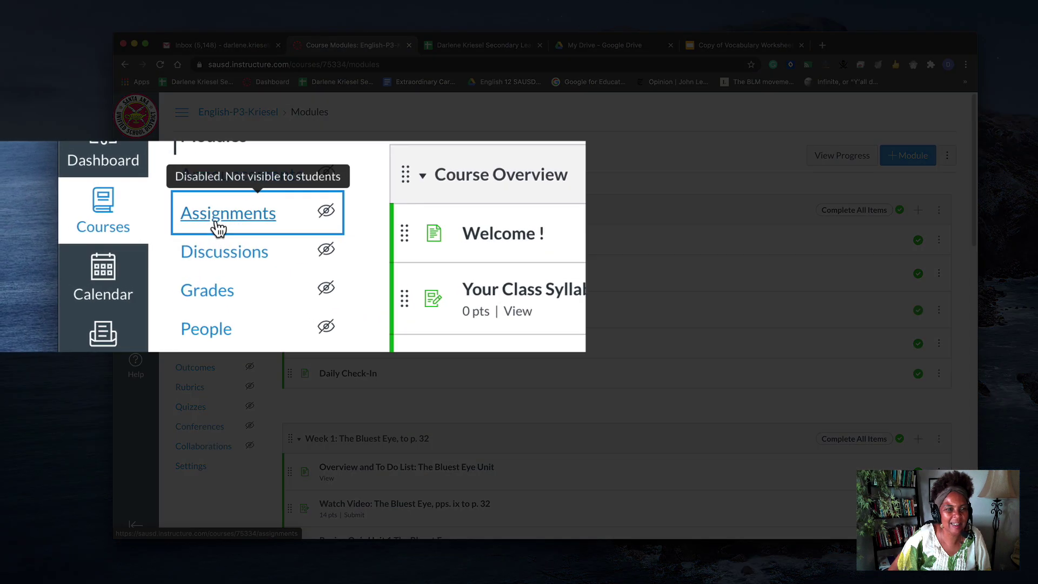
# Start a new assignment named 'Test Assignment', declining auto-saved content, with the HTML description editor.
pyautogui.click(194, 235)
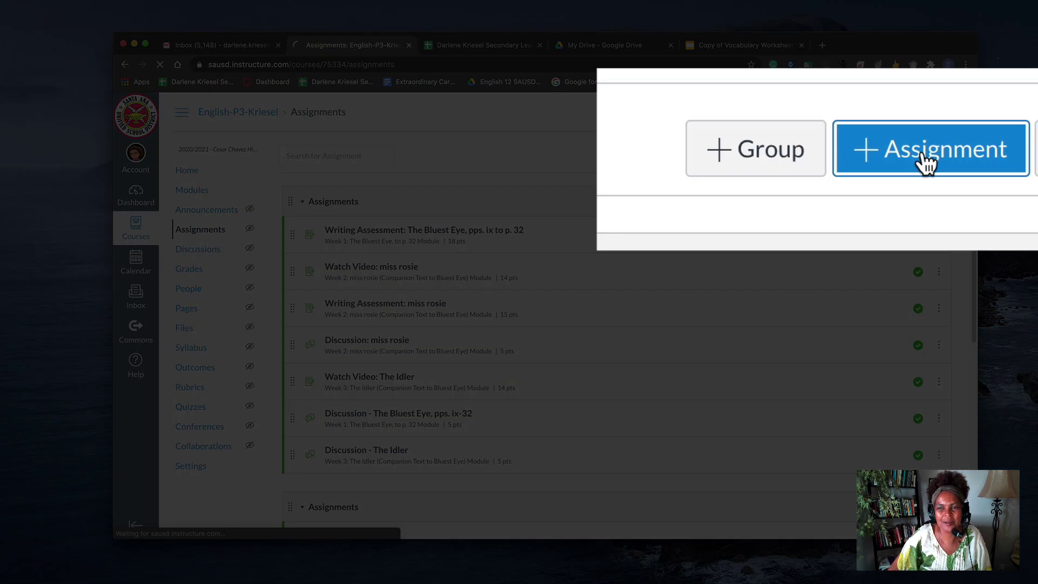
pyautogui.click(892, 162)
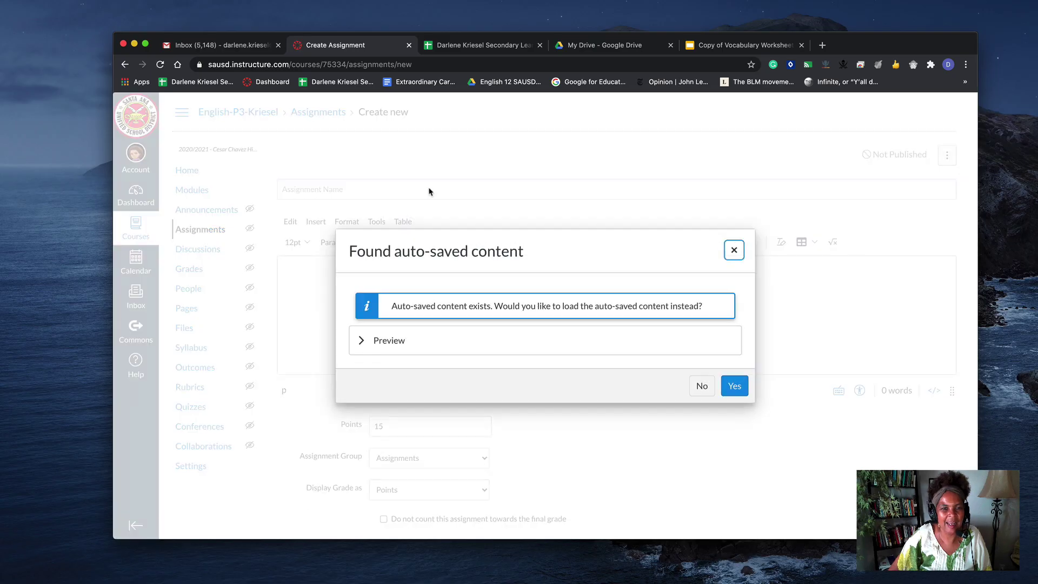
pyautogui.click(701, 385)
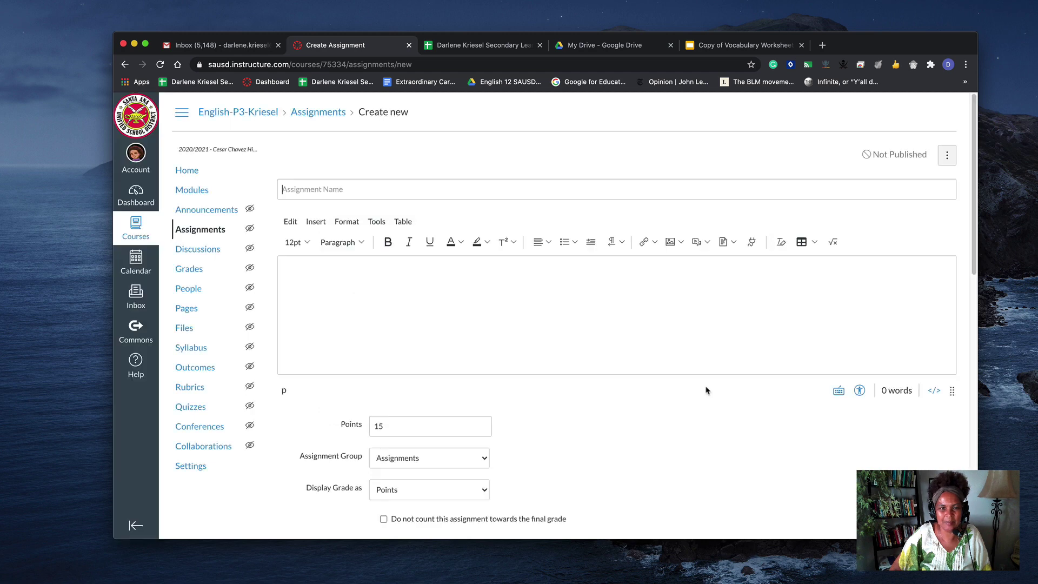
pyautogui.click(335, 192)
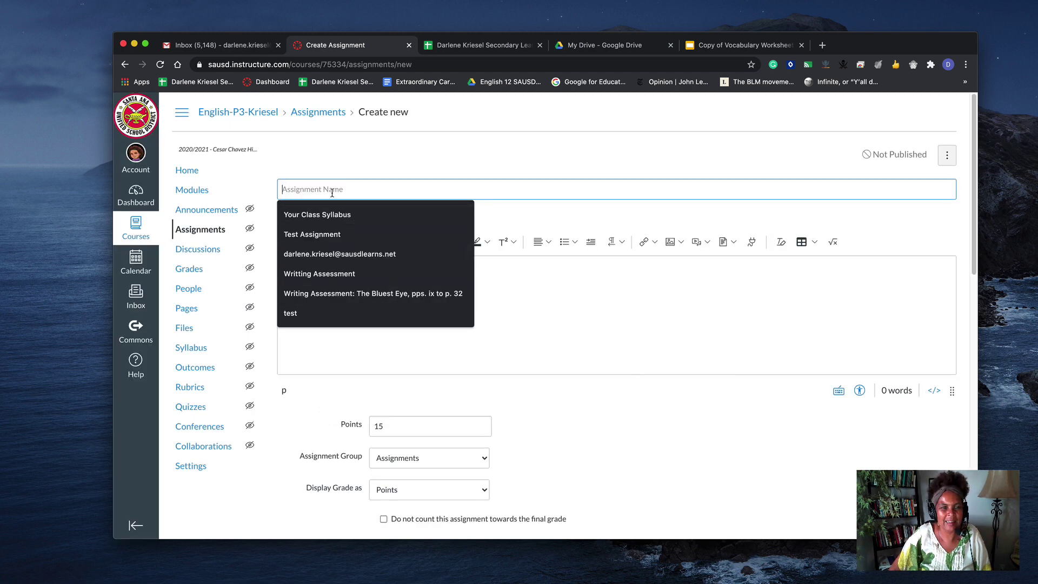
pyautogui.click(314, 234)
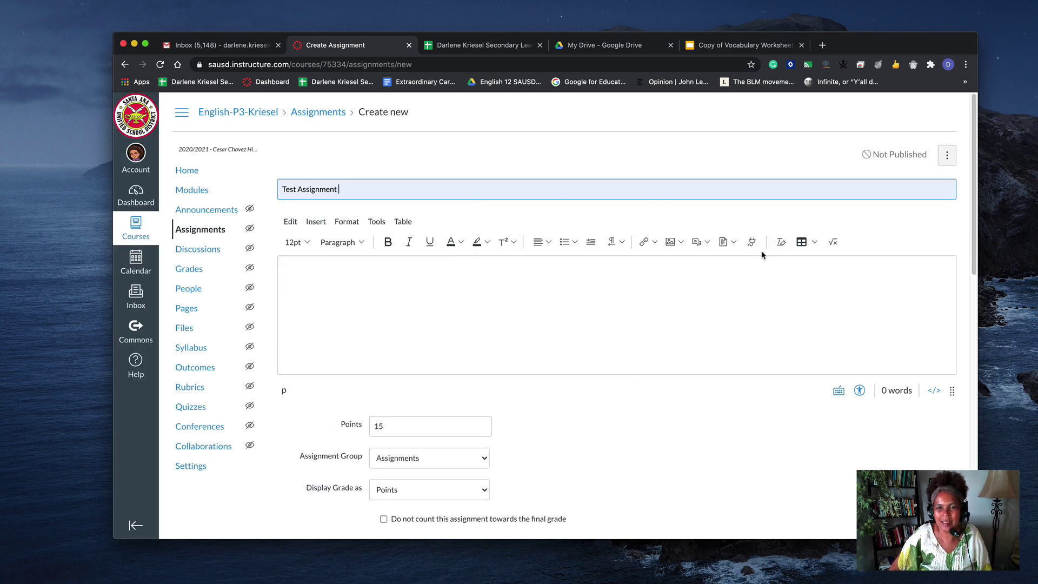
pyautogui.click(935, 391)
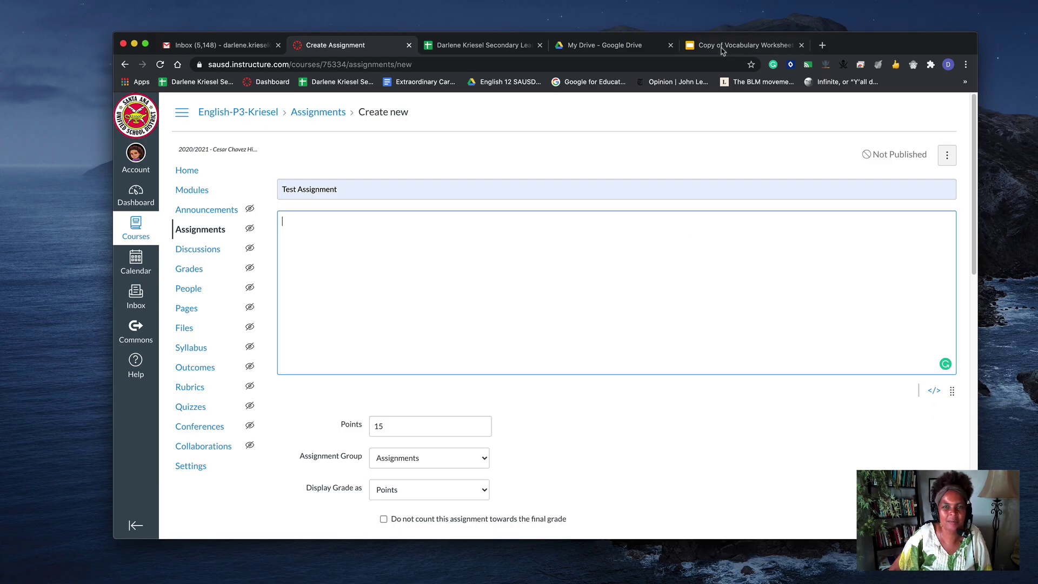
# Select the Vocabulary Worksheet deck's iframe code from Publish to the web's Embed tab, then return to Canvas.
pyautogui.click(722, 47)
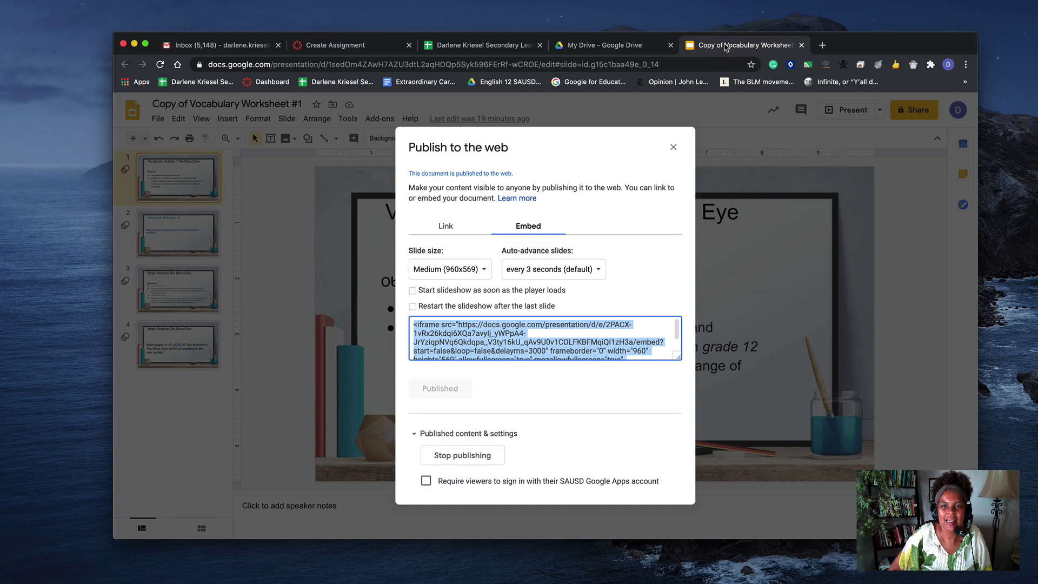
pyautogui.click(673, 146)
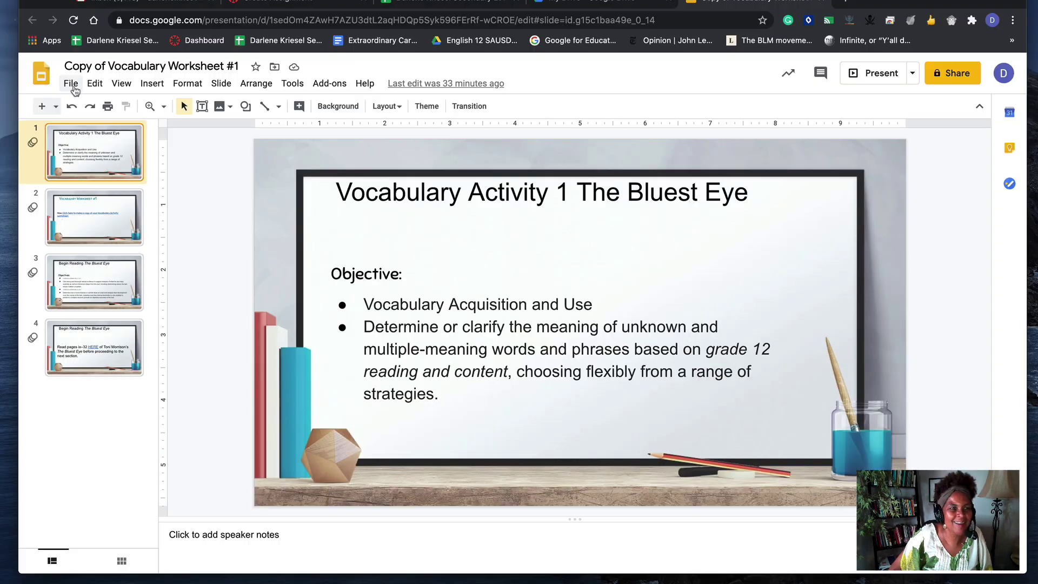
pyautogui.click(70, 82)
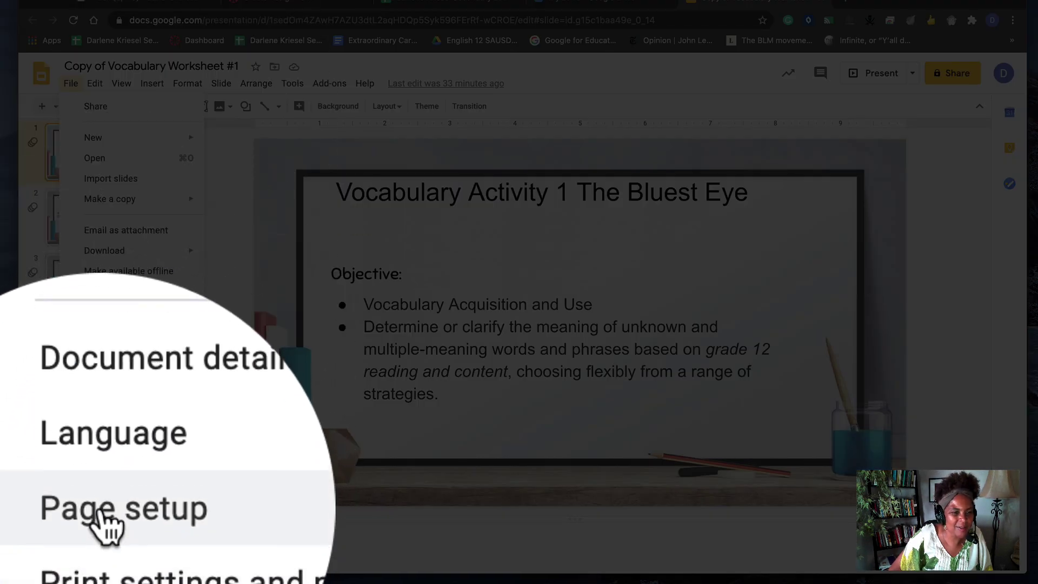
pyautogui.click(105, 416)
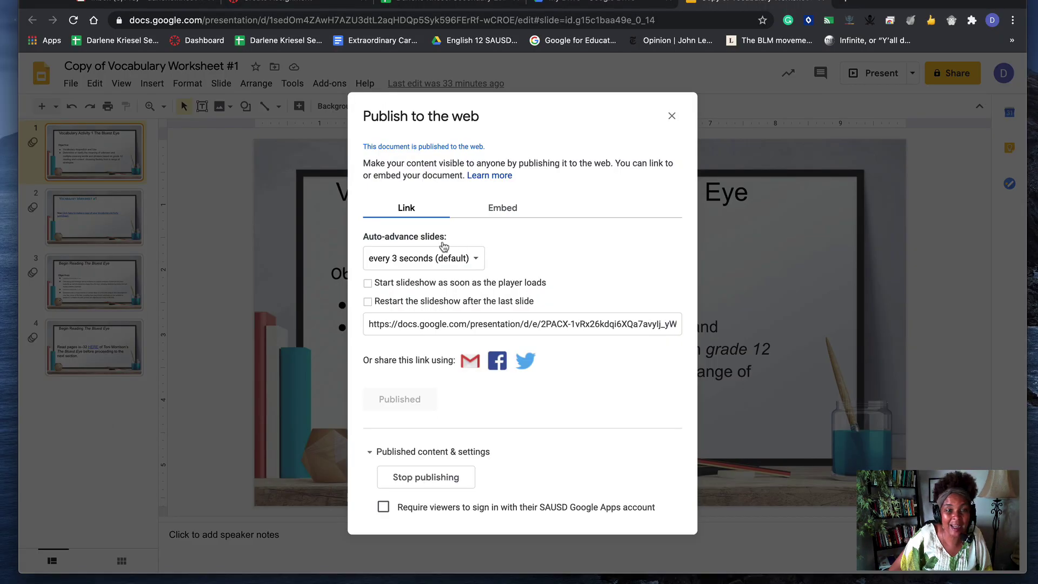
pyautogui.click(500, 209)
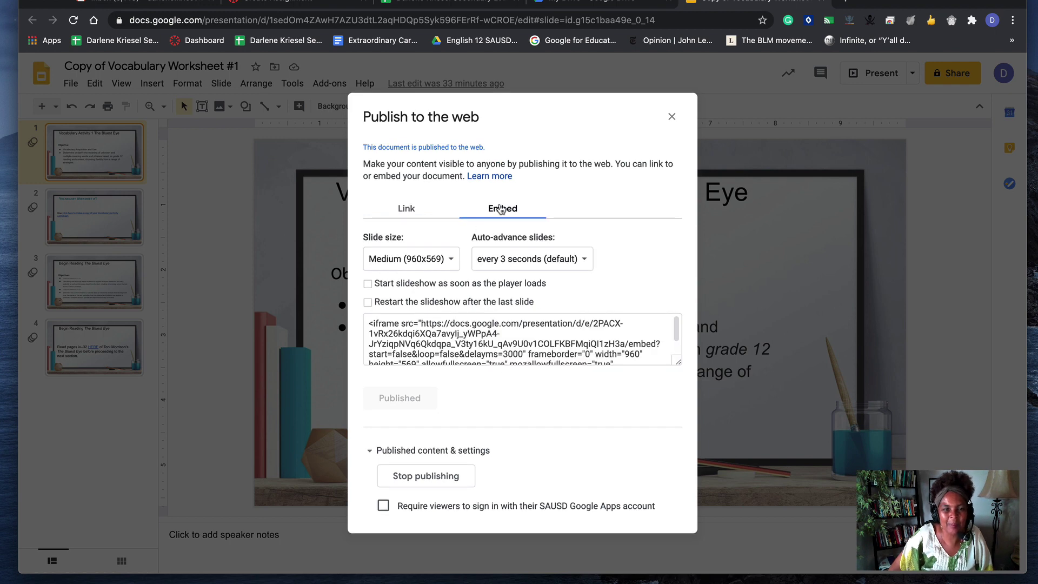
pyautogui.click(490, 333)
pyautogui.press('super+c')
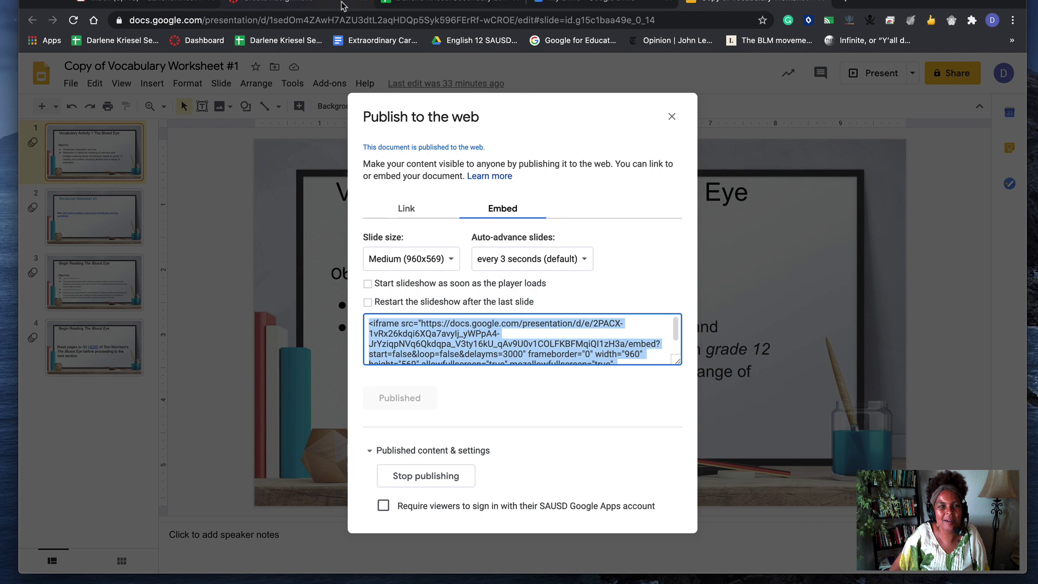
pyautogui.click(281, 3)
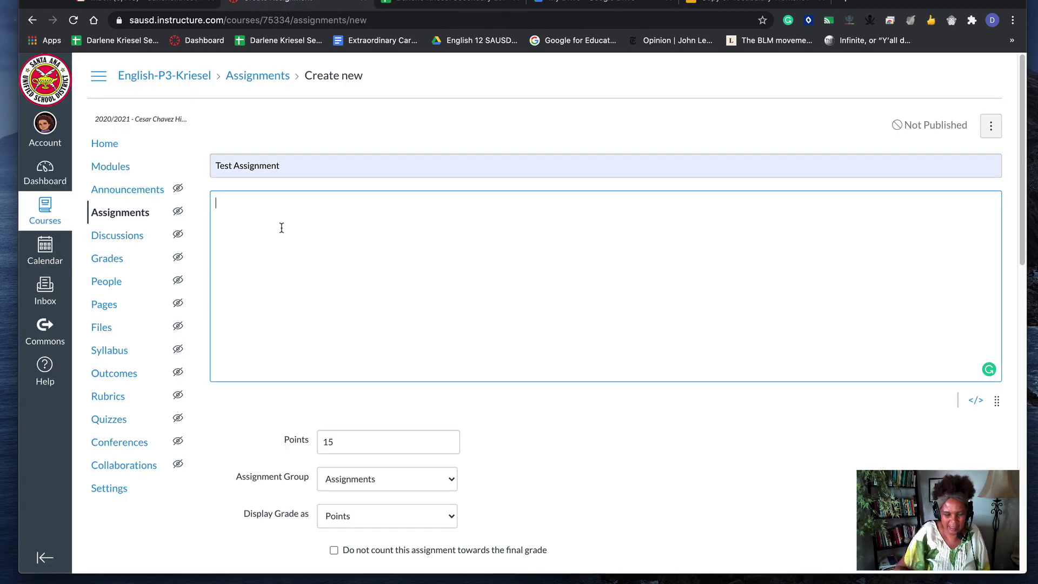
# Paste the Vocabulary Worksheet iframe code into the description; keep 15 points with Display Grade as Points.
pyautogui.press('super+v')
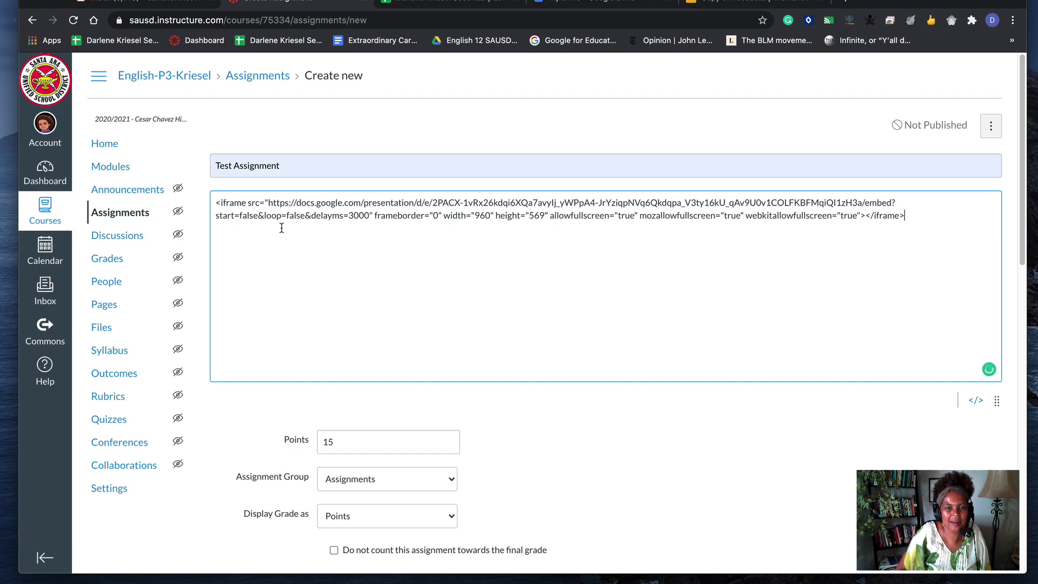
pyautogui.scroll(-3, 359, 379)
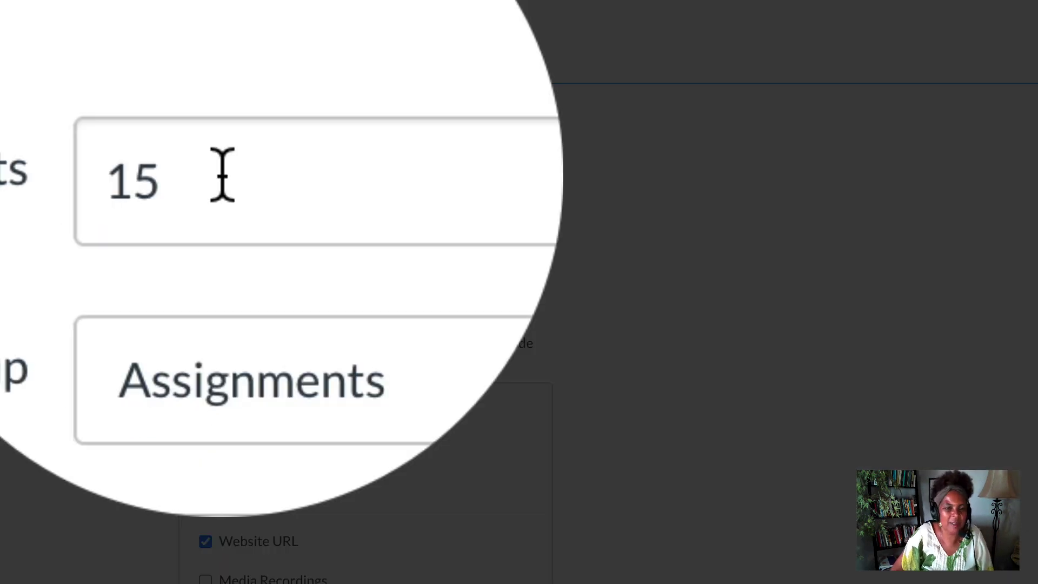
pyautogui.click(222, 174)
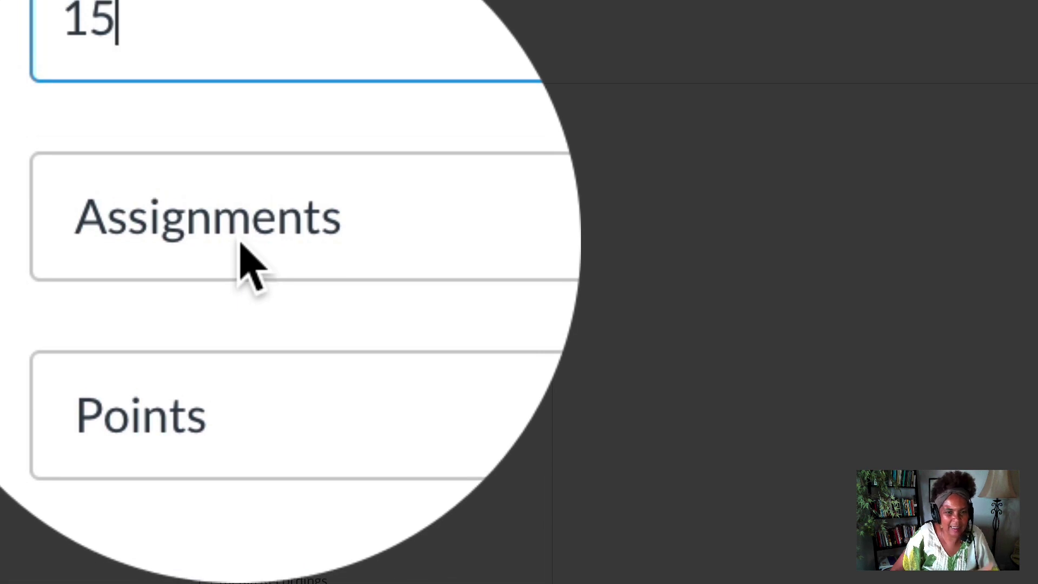
pyautogui.click(245, 422)
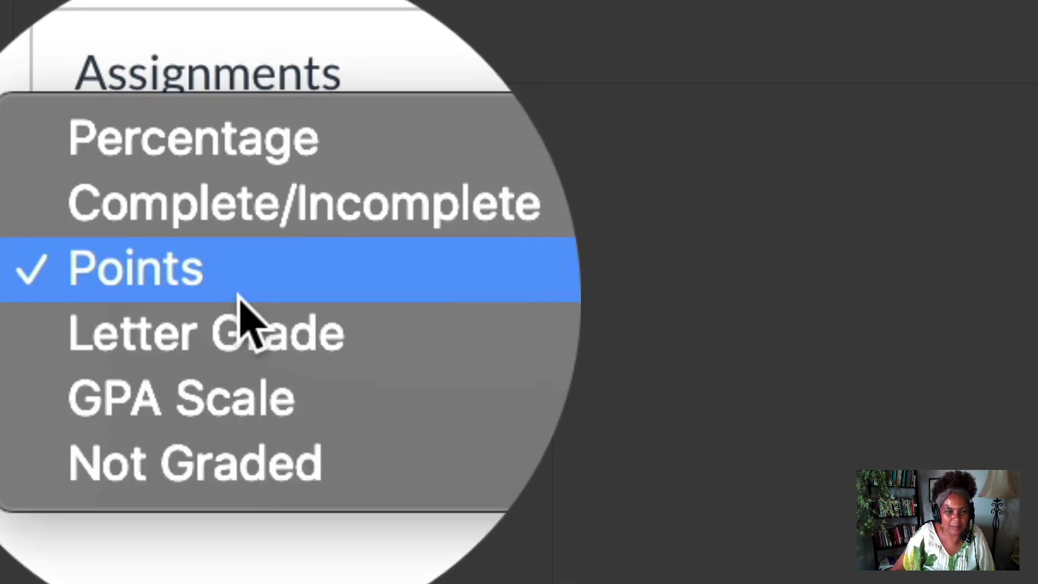
pyautogui.click(240, 296)
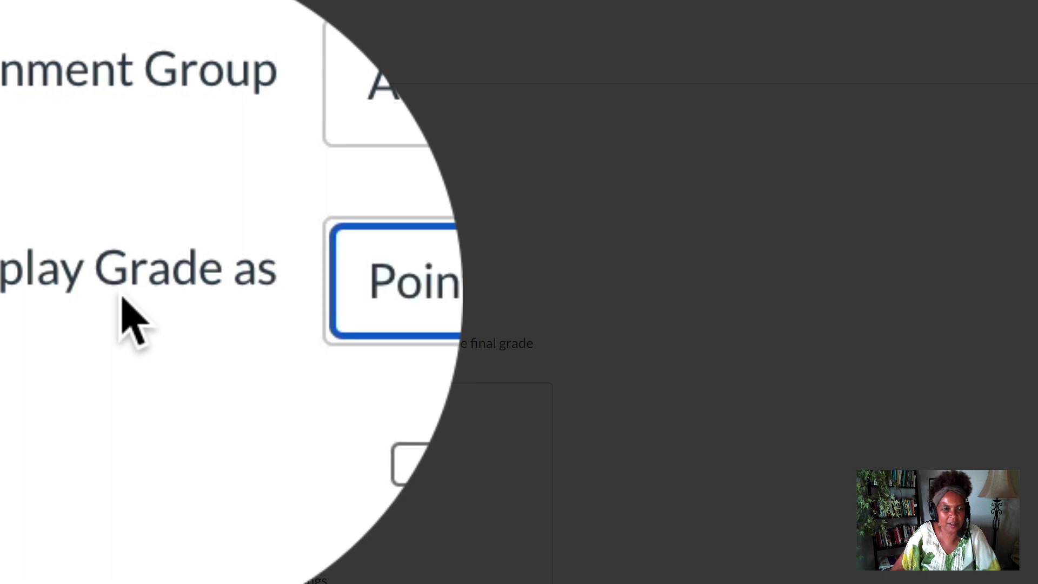
pyautogui.click(264, 265)
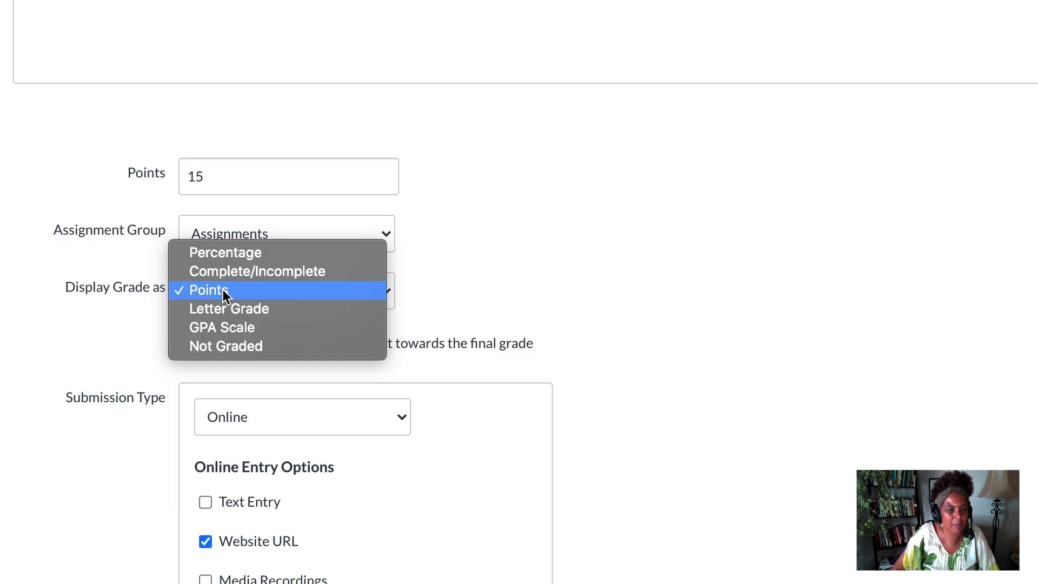
pyautogui.click(178, 346)
pyautogui.scroll(-5, 268, 426)
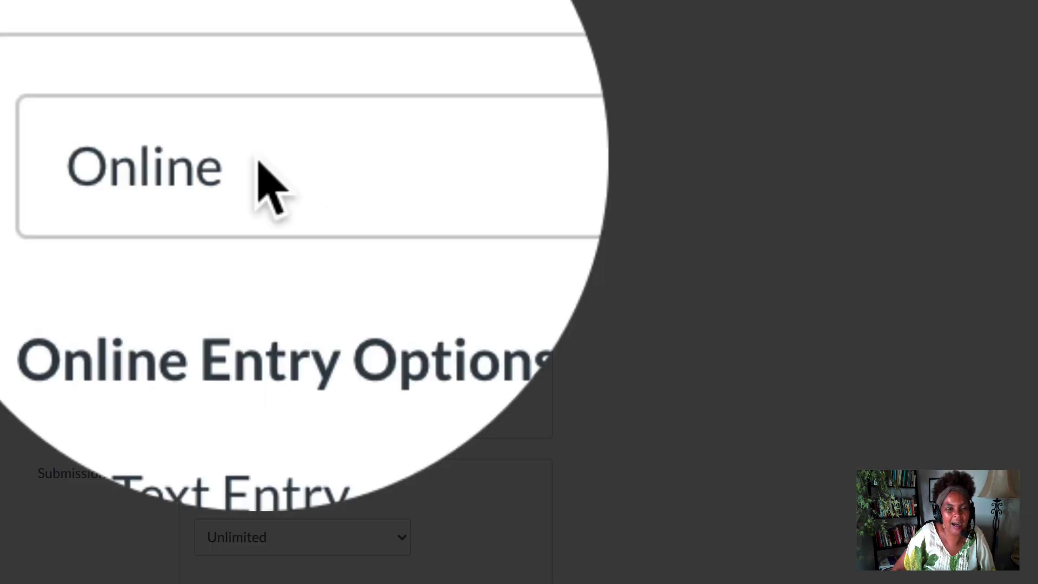
pyautogui.click(258, 161)
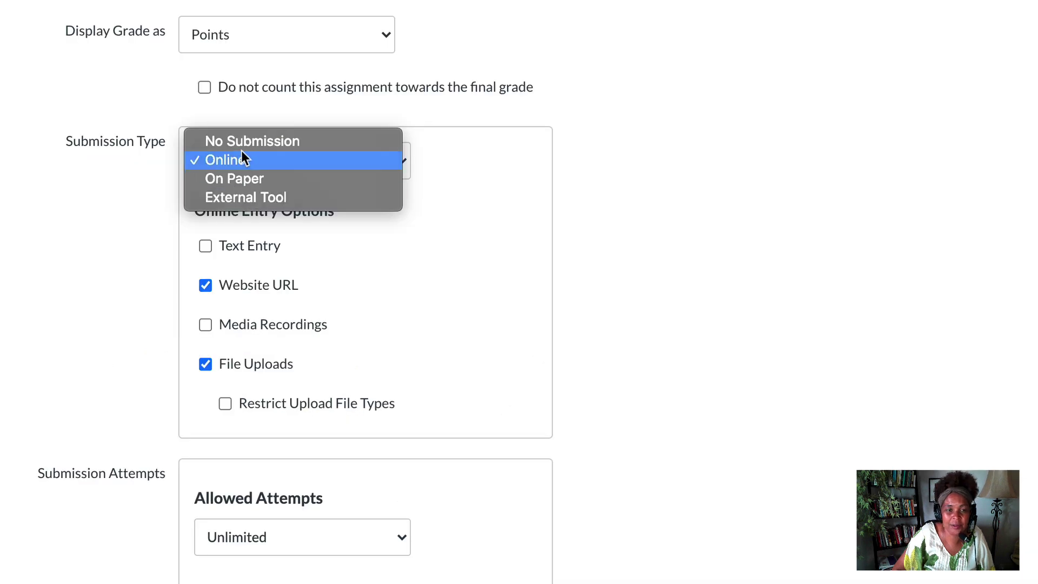
pyautogui.click(235, 159)
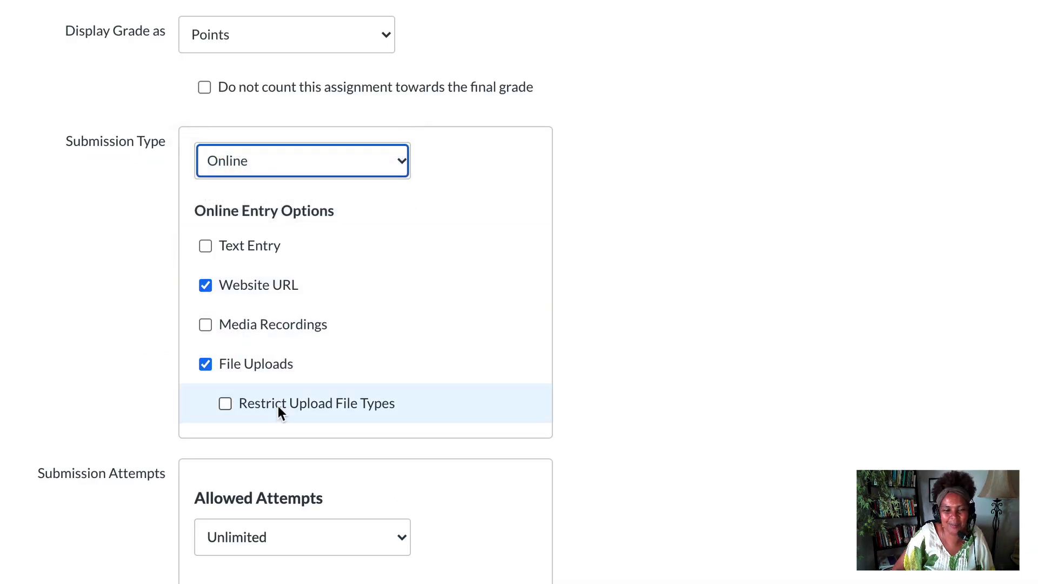
pyautogui.scroll(-2, 278, 411)
pyautogui.scroll(-2, 278, 408)
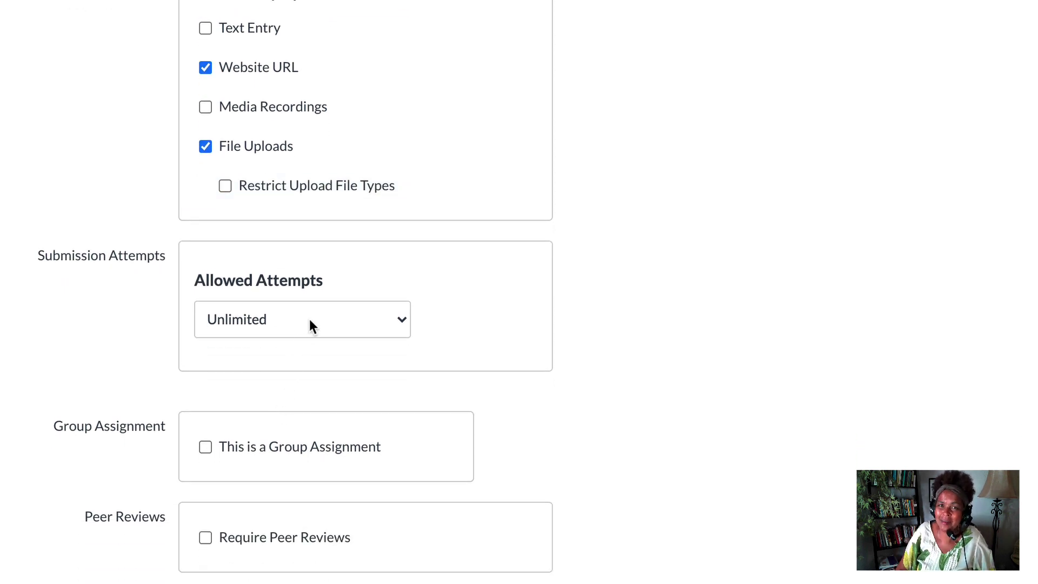
pyautogui.scroll(-7, 310, 322)
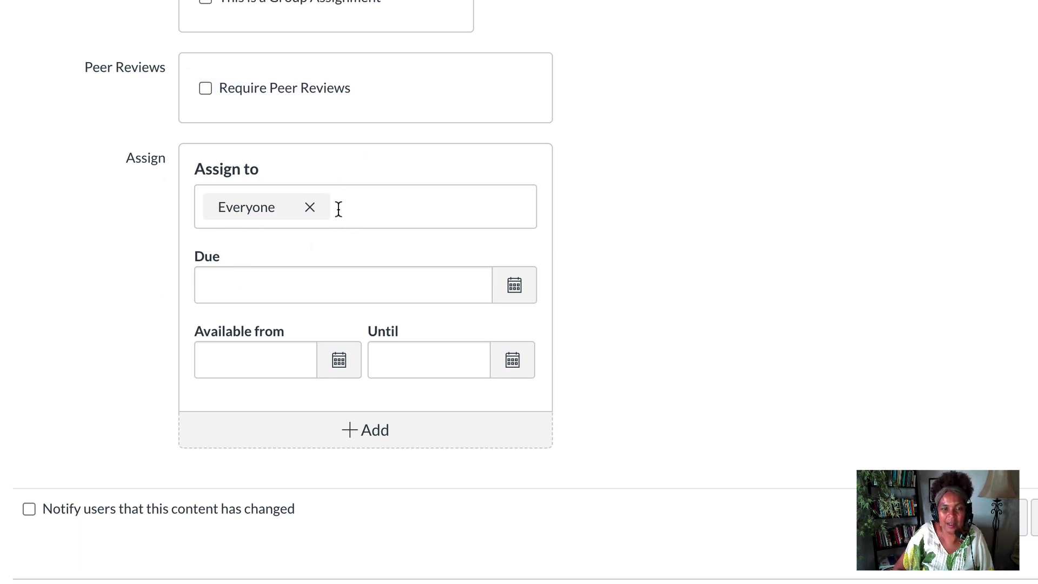
# Set Test Assignment's due date to Aug 20, 11:59pm and Save & Publish it.
pyautogui.click(269, 285)
pyautogui.click(514, 285)
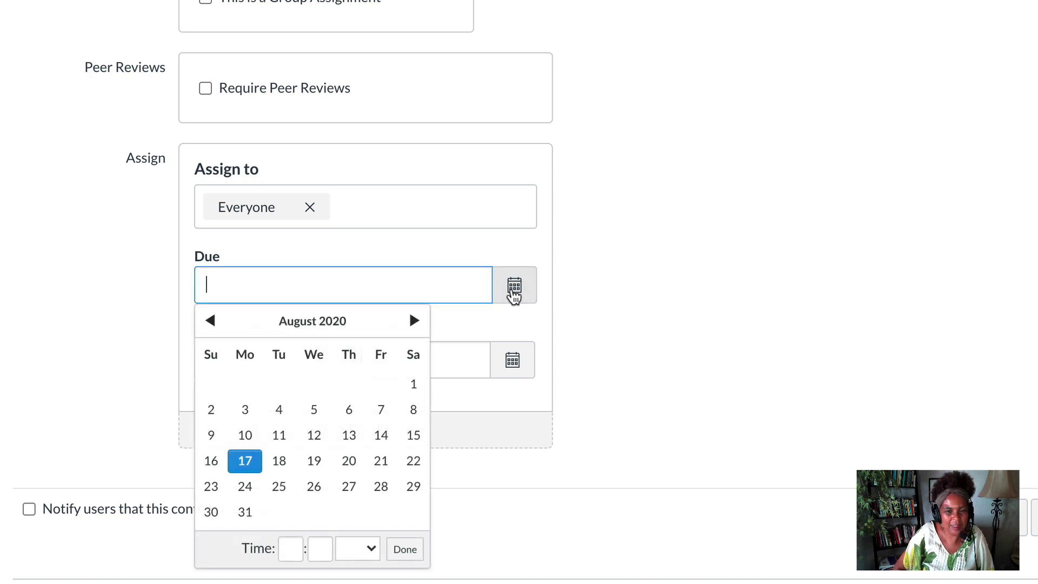
pyautogui.click(349, 469)
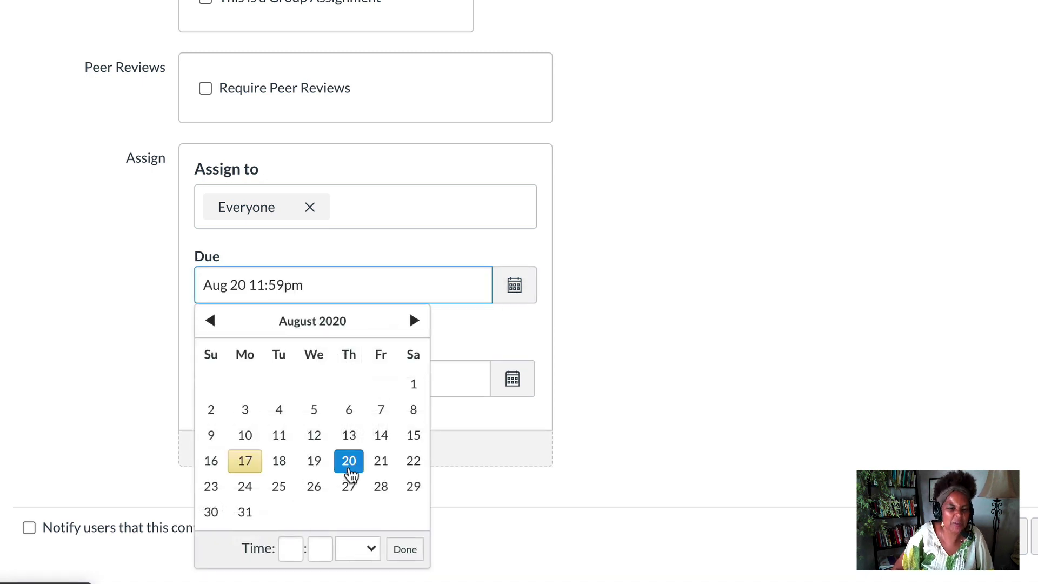
pyautogui.click(658, 354)
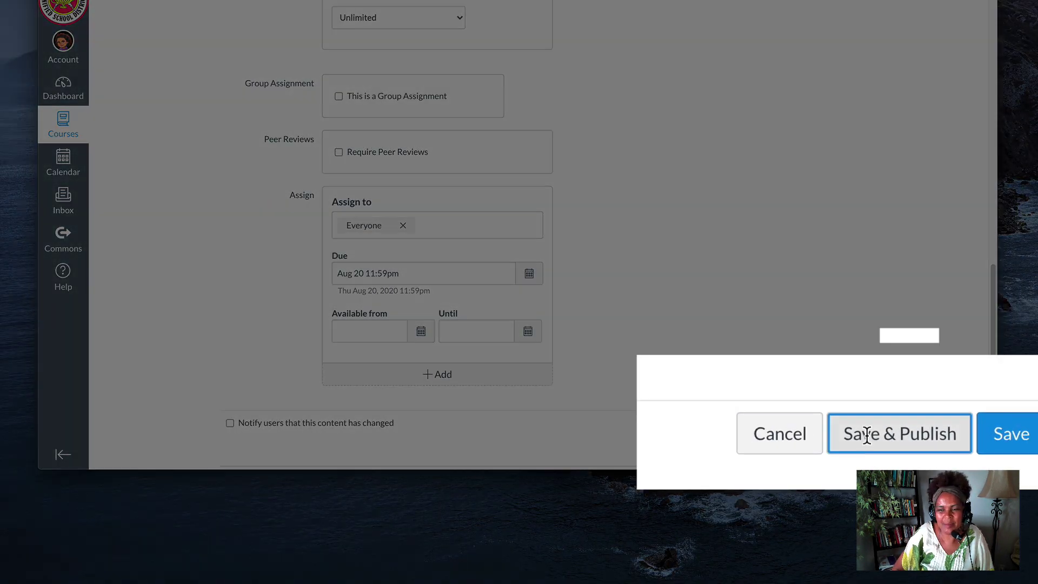
pyautogui.click(851, 428)
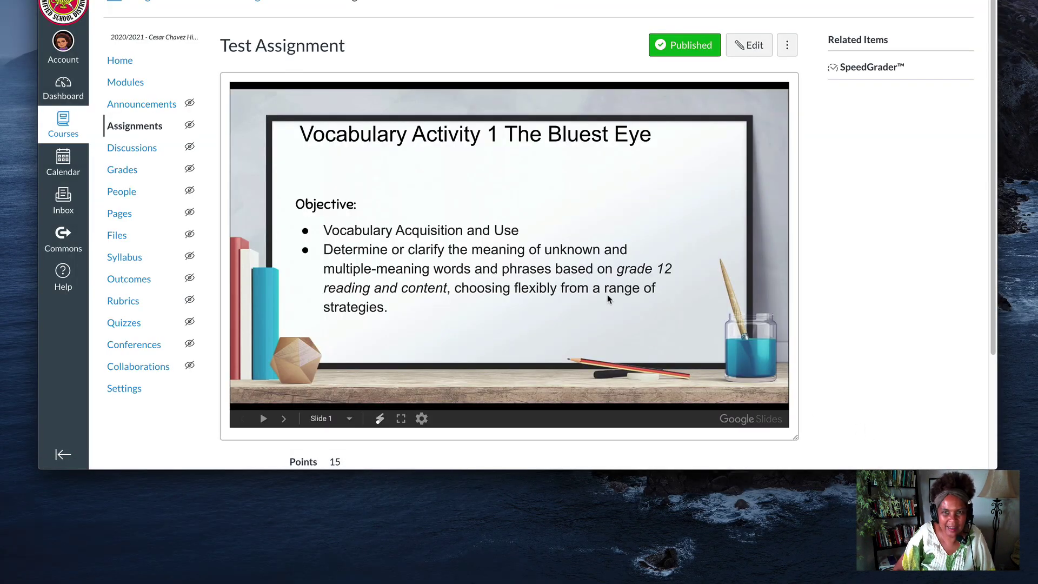
# Add the existing 'Test Assignment' as an Assignment item in Test Module.
pyautogui.click(122, 85)
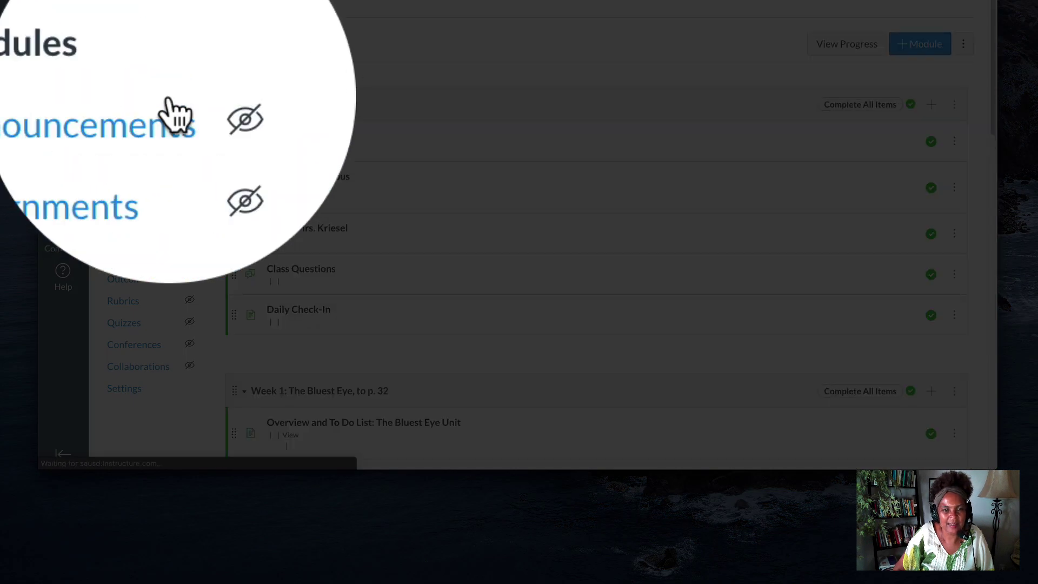
pyautogui.scroll(-15, 354, 273)
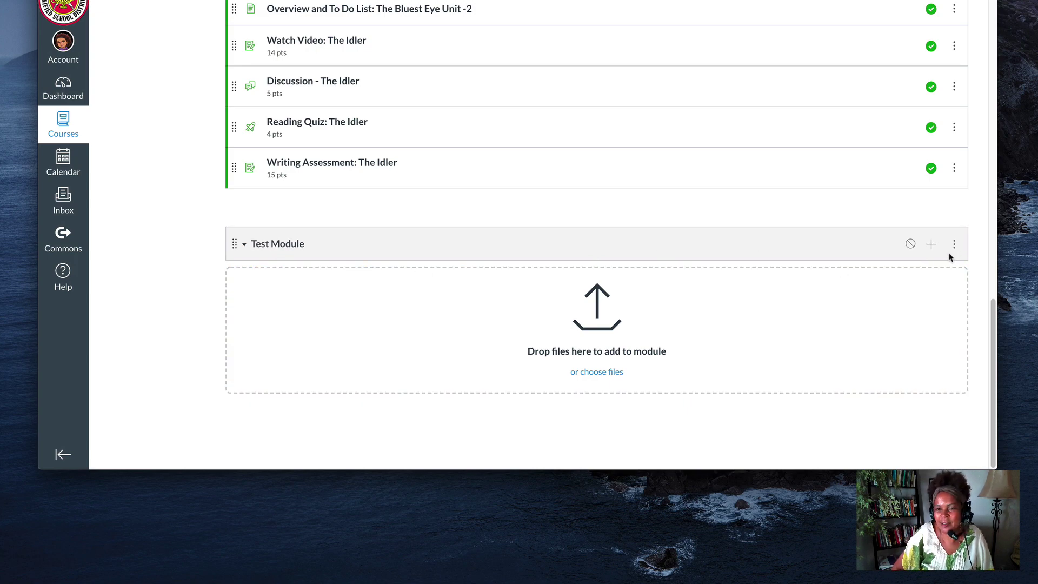
pyautogui.click(931, 244)
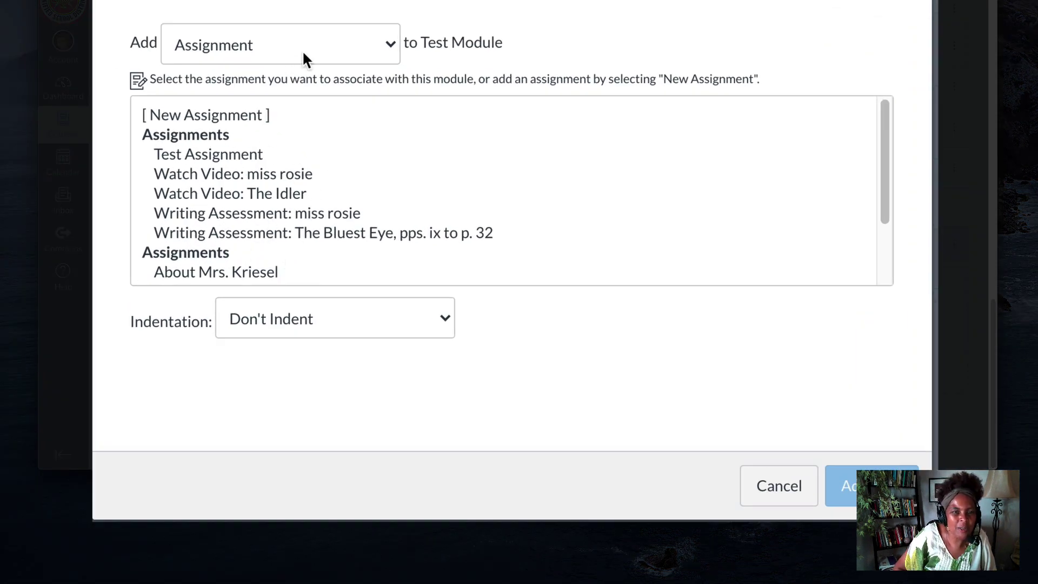
pyautogui.click(387, 45)
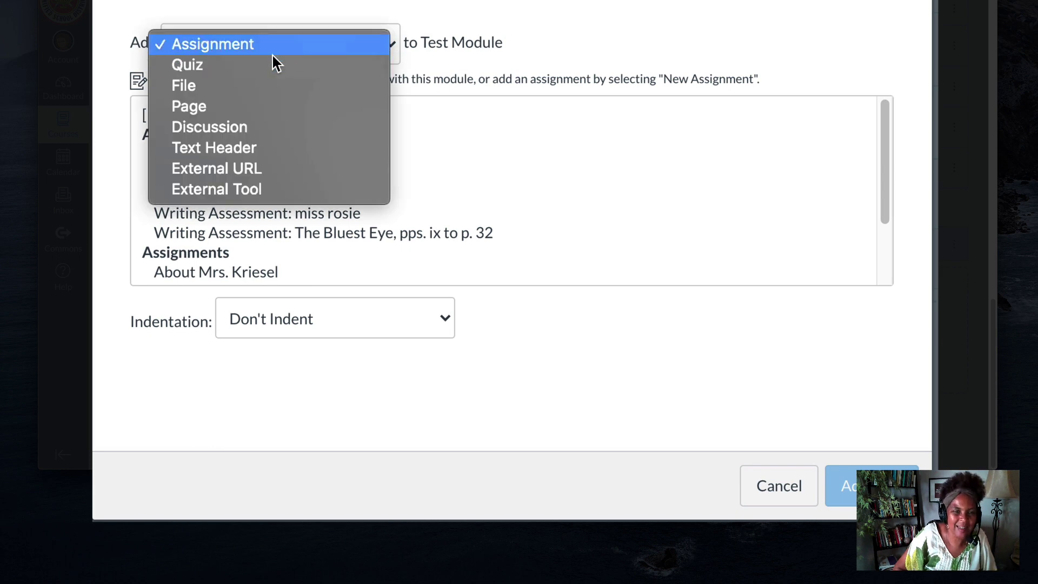
pyautogui.click(235, 42)
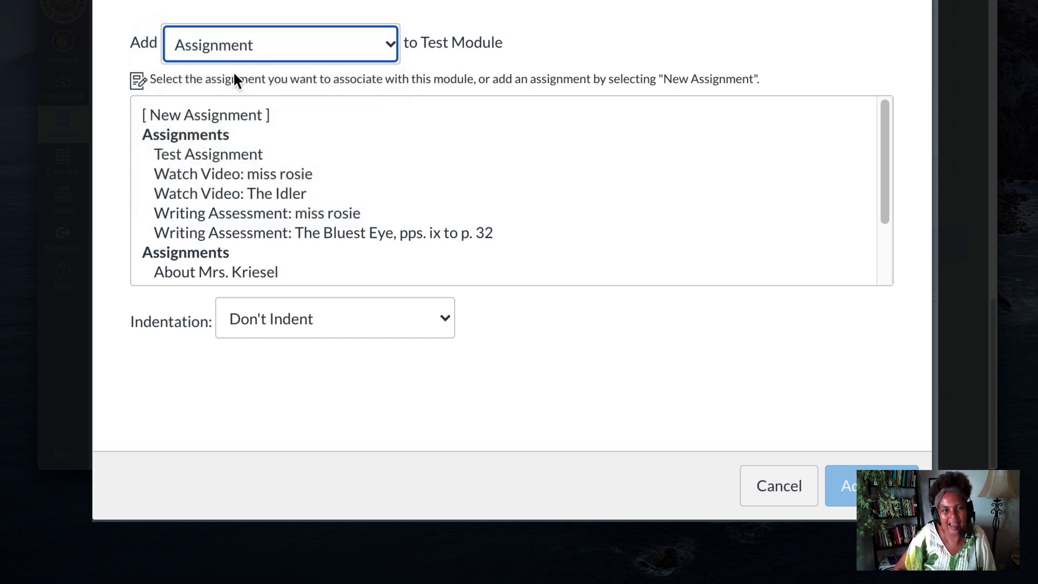
pyautogui.scroll(-3, 321, 255)
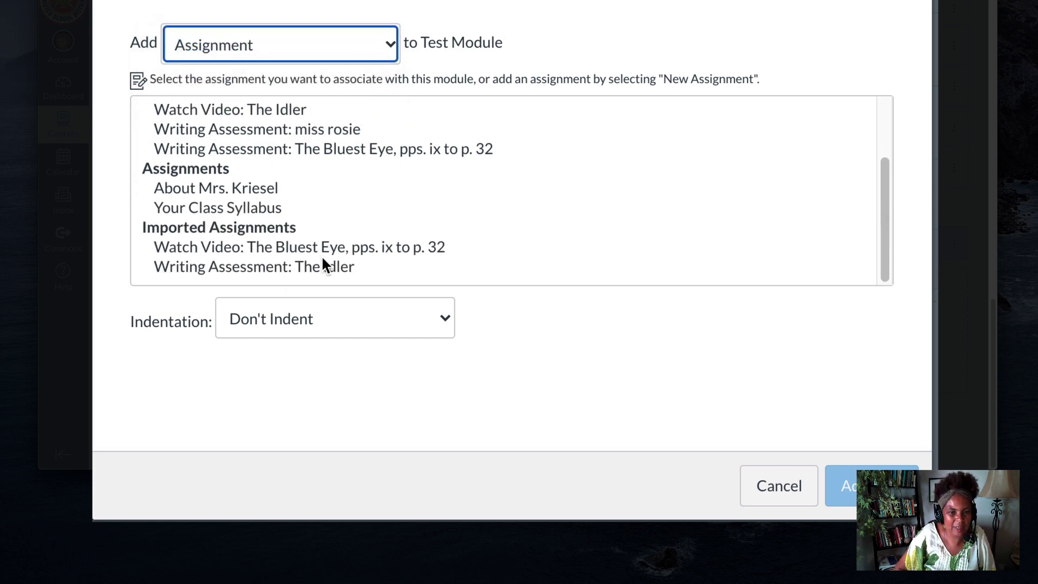
pyautogui.scroll(3, 267, 135)
pyautogui.click(238, 156)
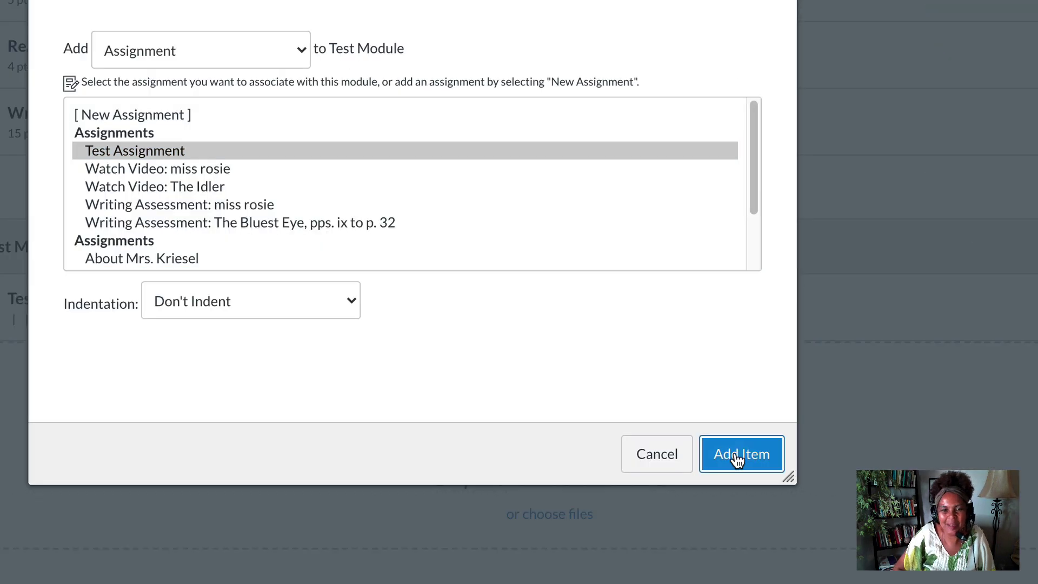
pyautogui.click(868, 492)
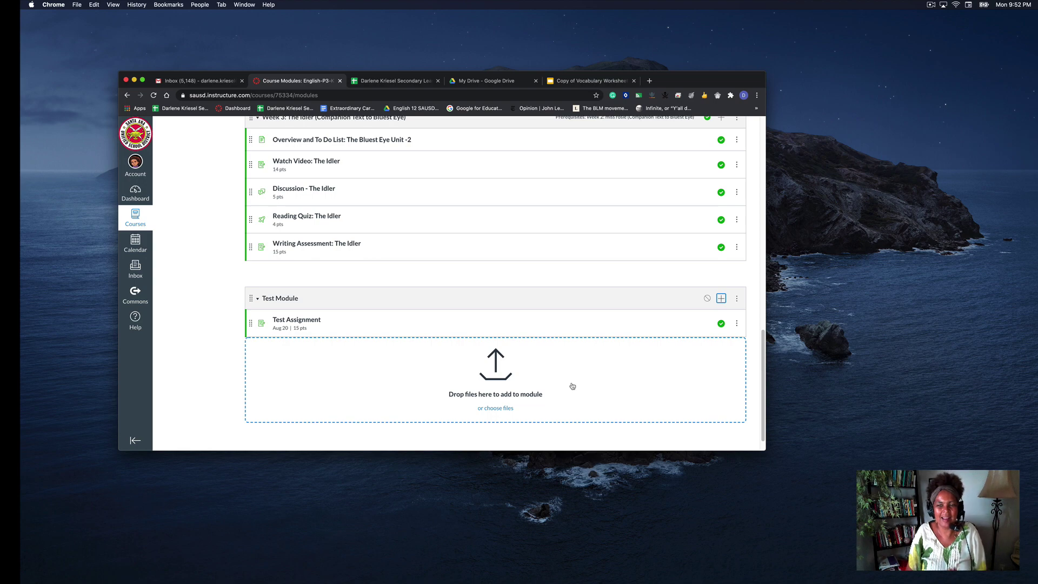